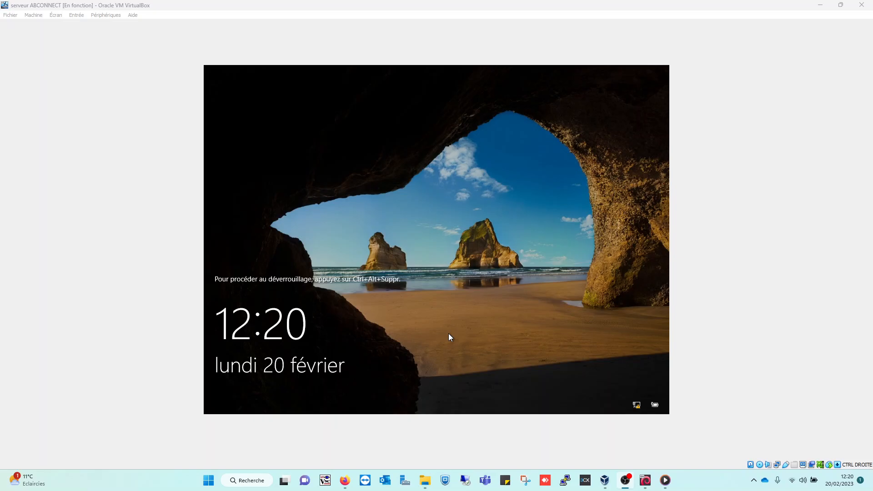
- Unlock the virtual server and sign in to the domain Administrateur account by entering the account password
left_click(454, 298)
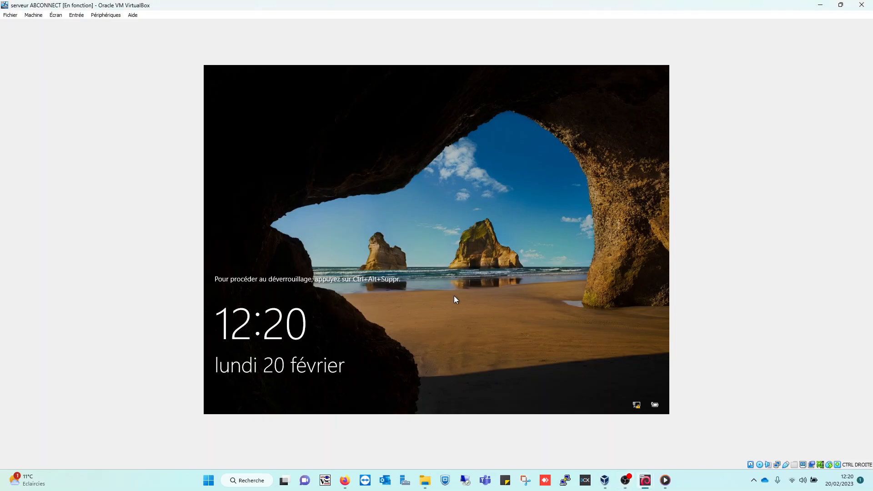
key("ctrl+Delete")
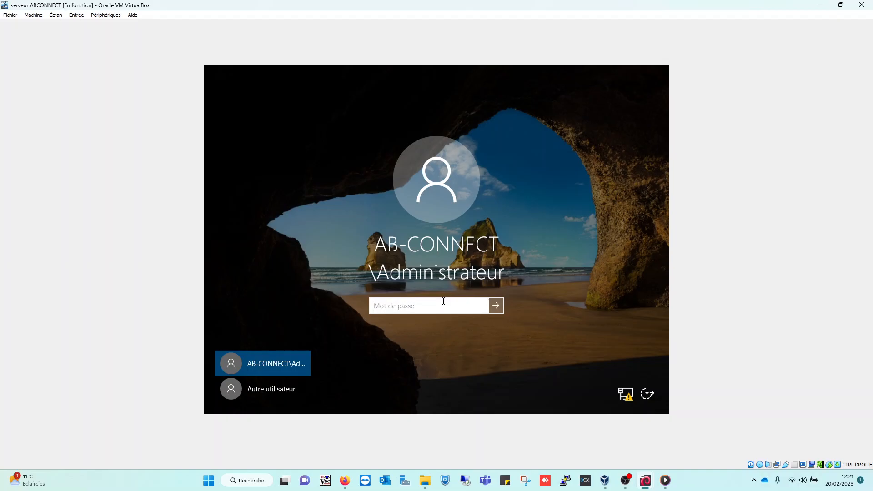
key("Caps_Lock")
type("**********")
key("Return")
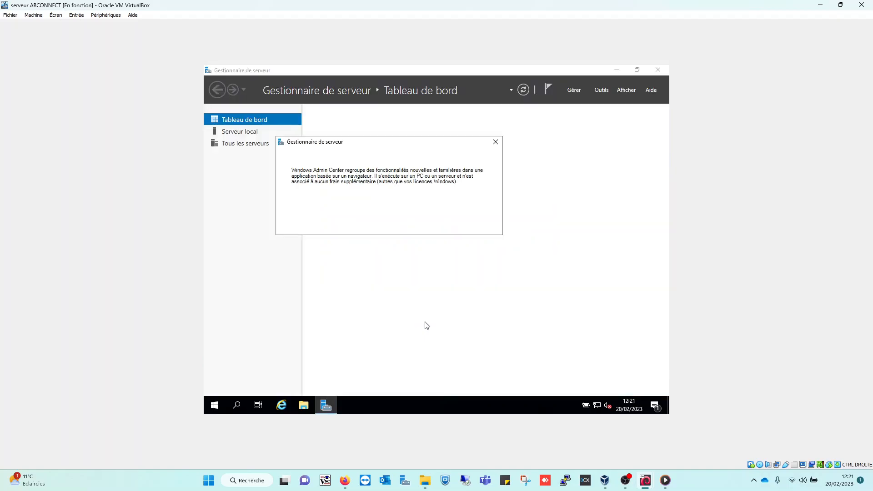
- Dismiss the Windows Admin Center notice and show the local server's properties in Server Manager
left_click(495, 144)
left_click(234, 135)
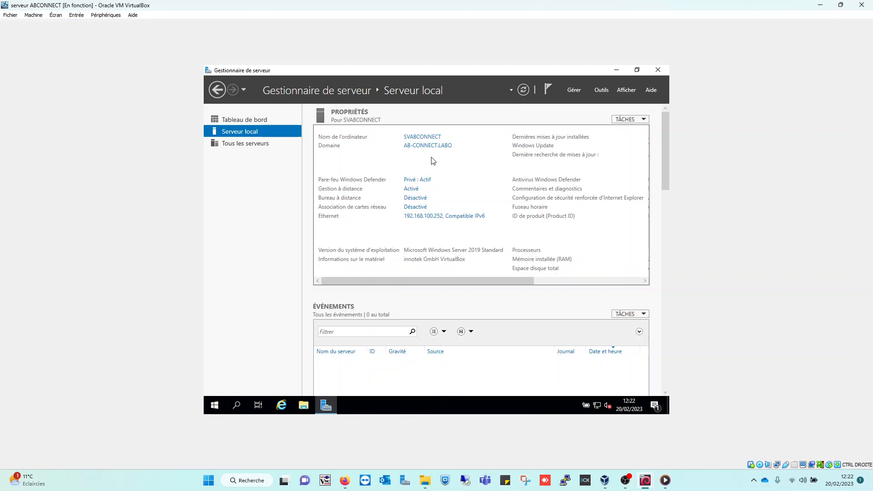
- Open the DNS management console from Server Manager, cancelling the Windows memory diagnostic
left_click(602, 90)
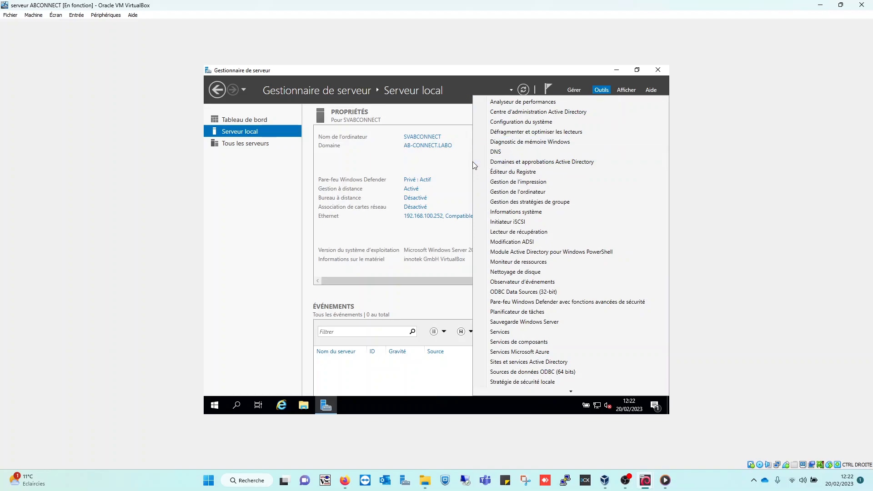
left_click(516, 141)
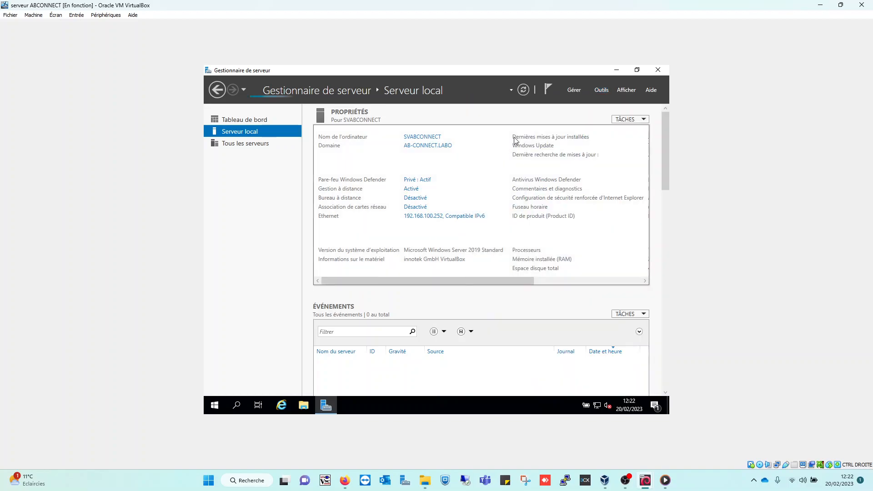
left_click(602, 90)
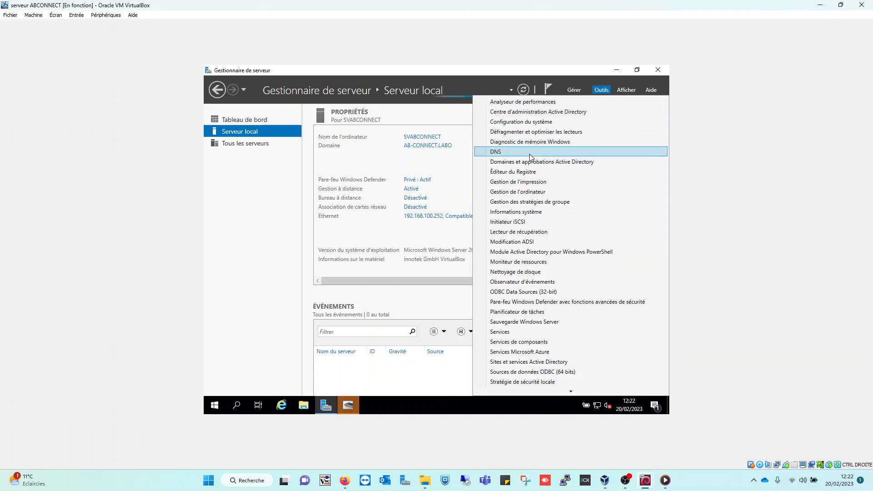
left_click(353, 411)
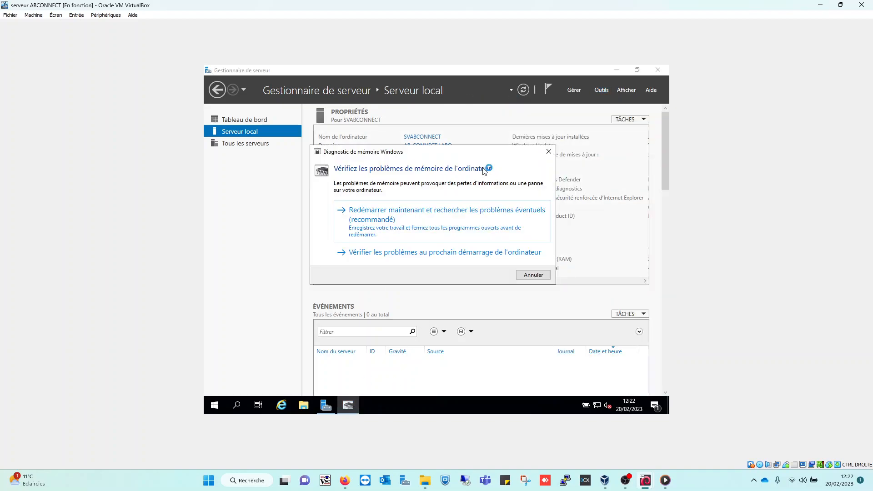
left_click(534, 275)
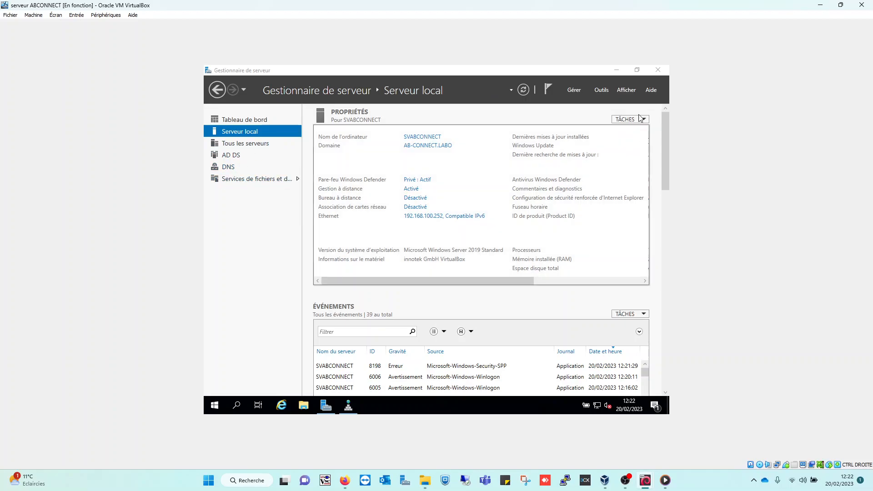
left_click(349, 406)
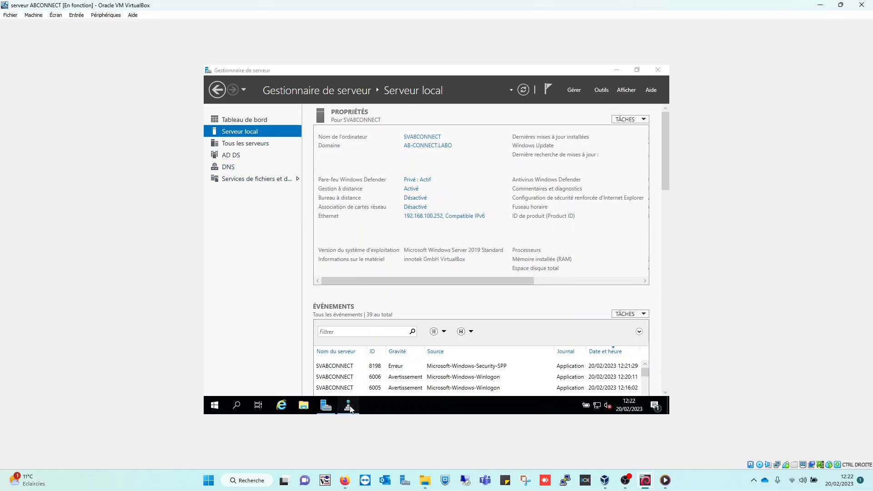
- Open the AB-CONNECT.LABO forward lookup zone on SVABCONNECT and select the svabconnect host record
left_click(241, 139)
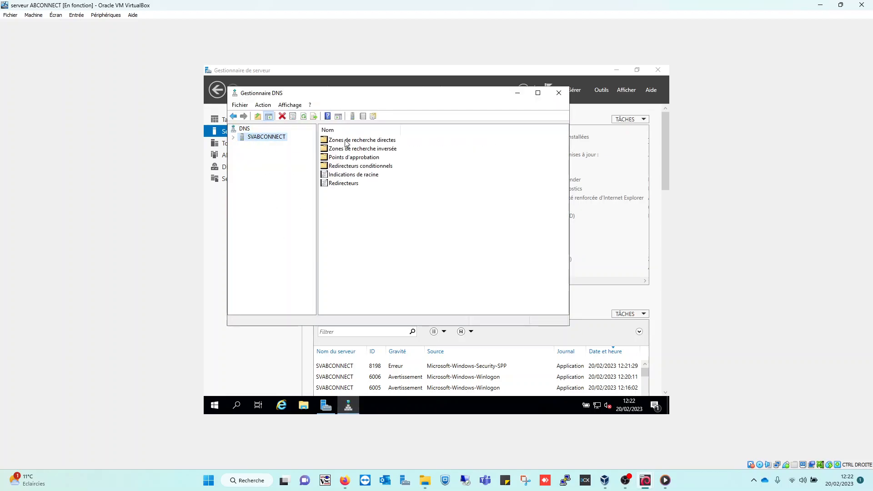
double_click(348, 140)
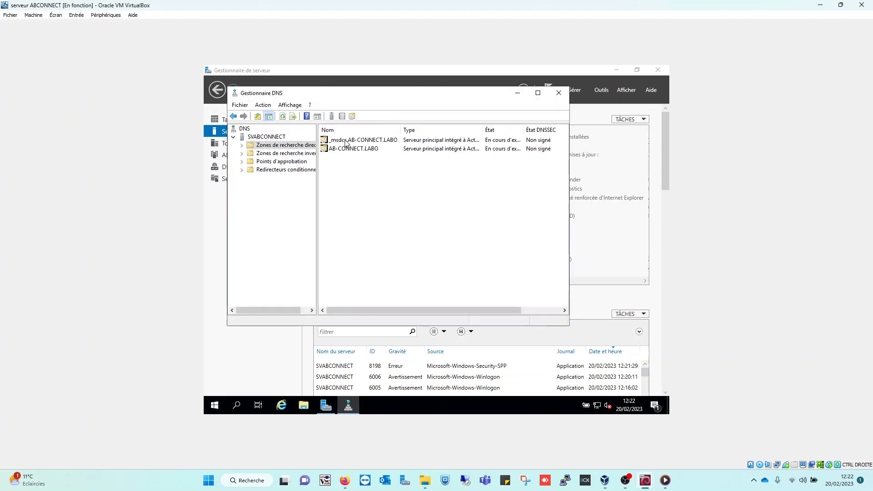
double_click(382, 150)
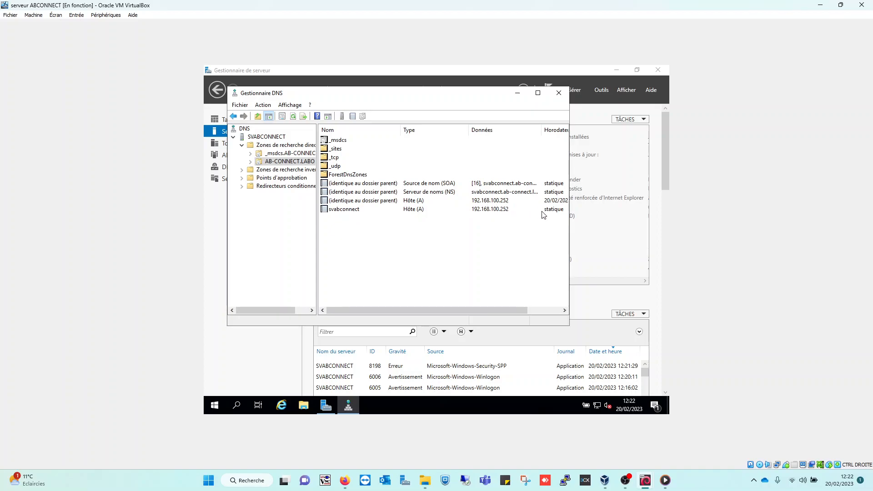
left_click(470, 210)
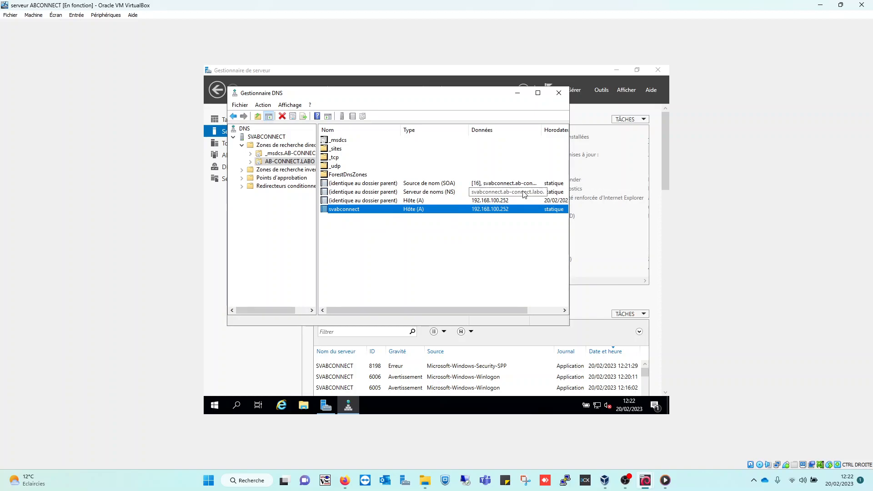
- Find the Command Prompt by searching for "cmd" and open it
left_click(238, 406)
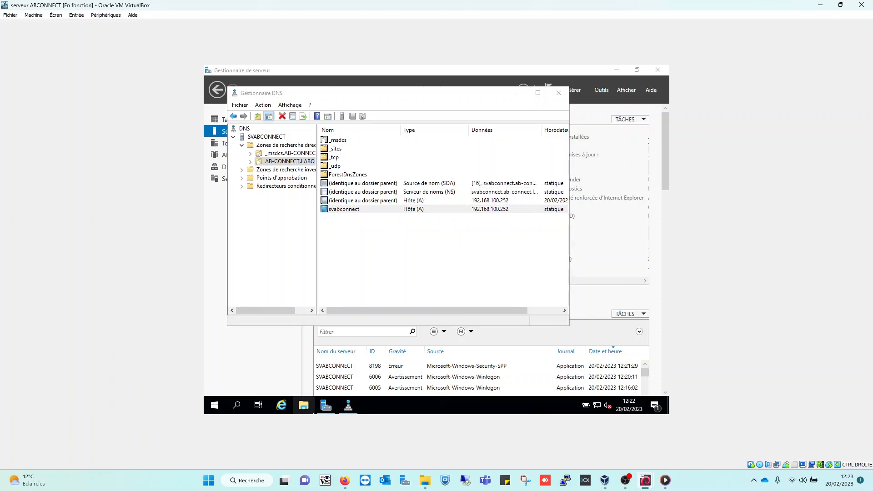
type("cmd")
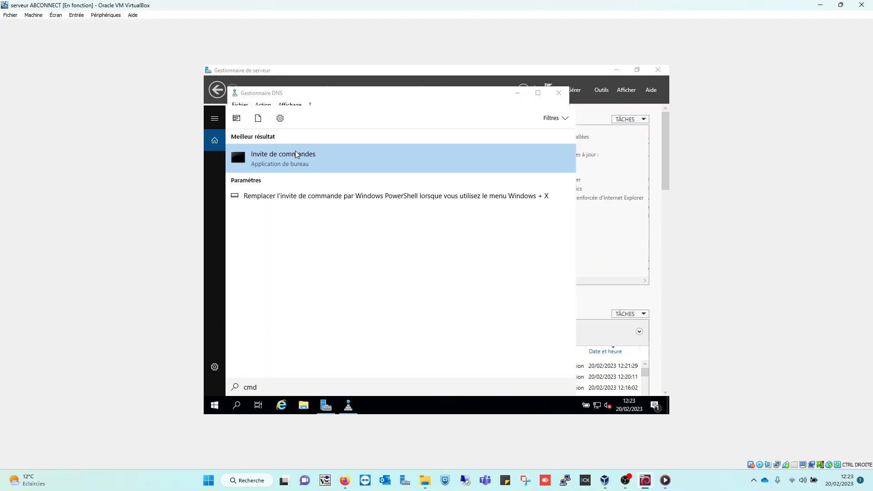
left_click(296, 155)
left_click(643, 244)
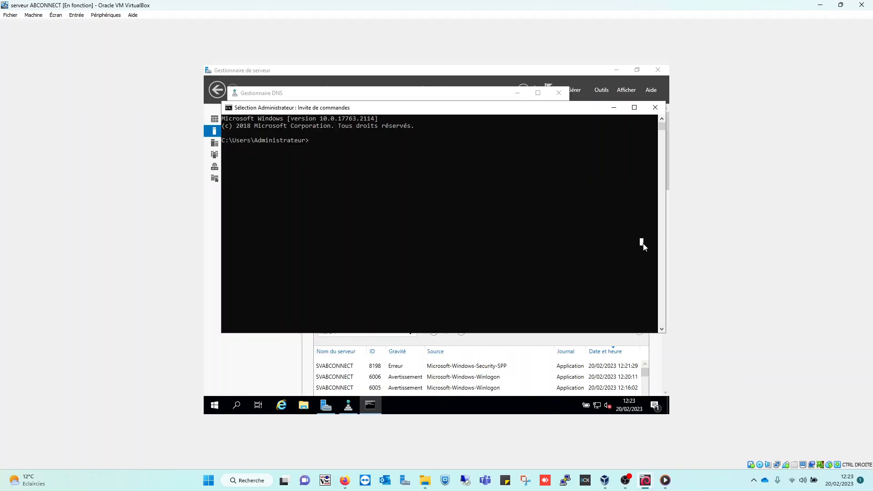
key("Escape")
- Try to run the command "nslook up" twice in the Command Prompt
type("nslook up")
key("Return")
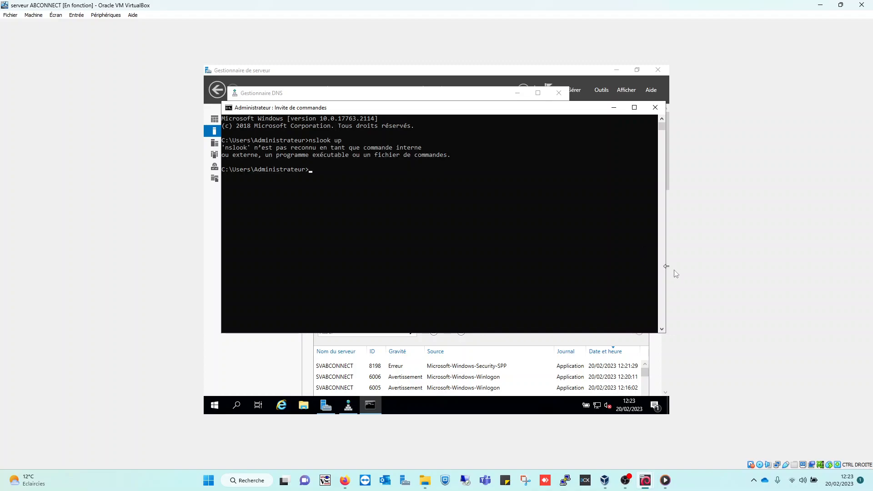
key("Up")
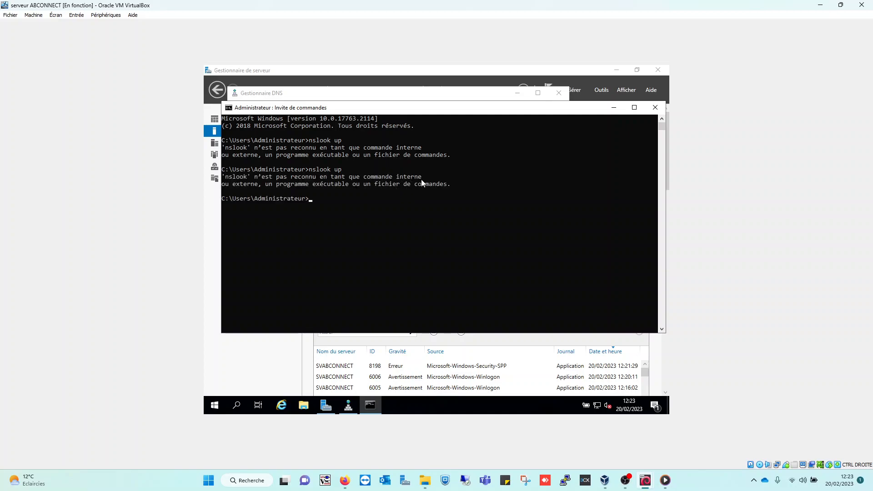
- Ping 8.8.8.8 and google.com to test the server's internet connectivity and name resolution
type("ping 8.8.8.8")
key("Return")
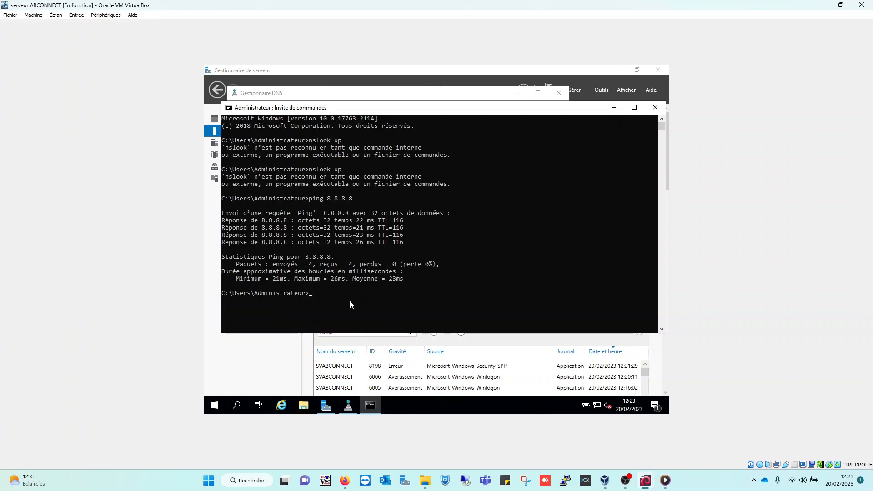
key("Up")
type("om")
key("Return")
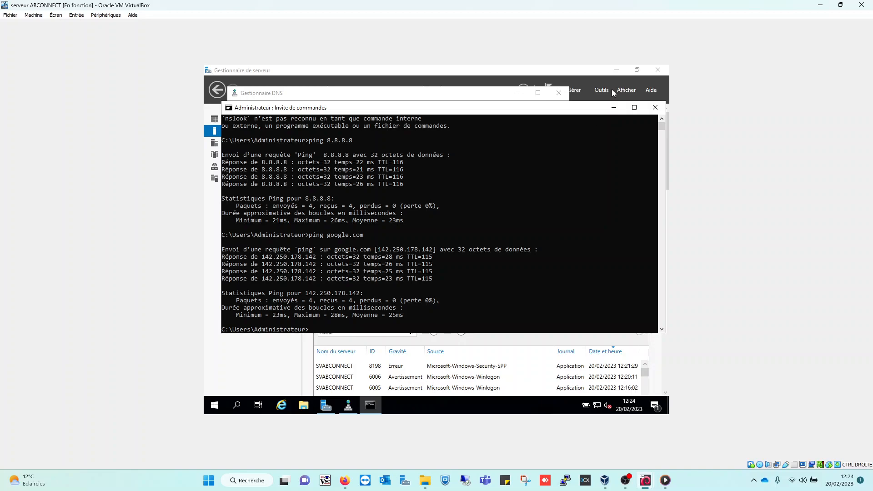
- Minimize the Command Prompt to return to the host records in the DNS console
left_click(618, 109)
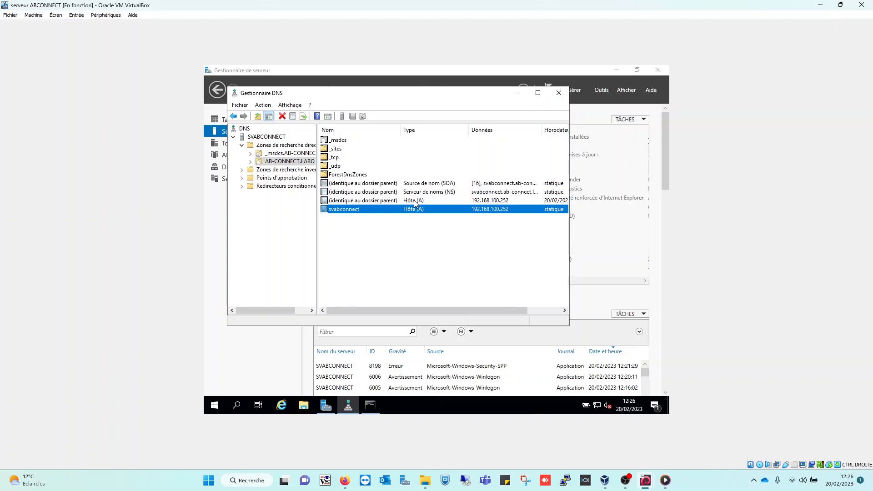
mouse_move(623, 403)
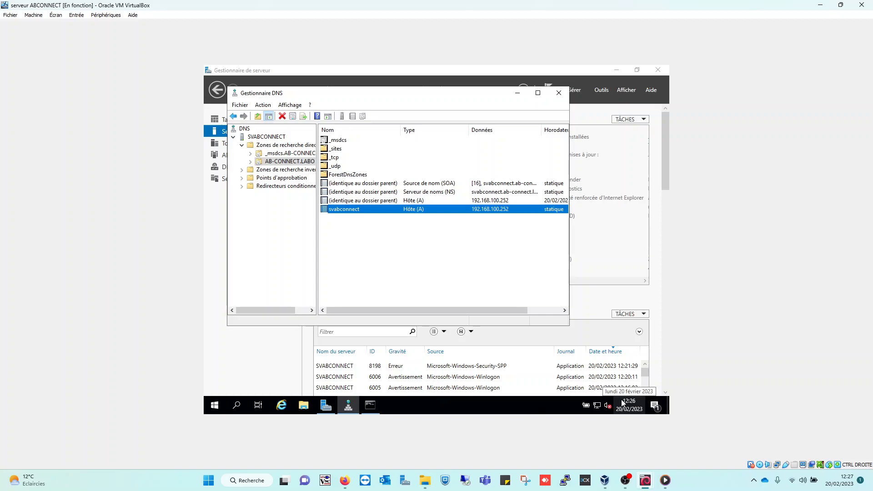